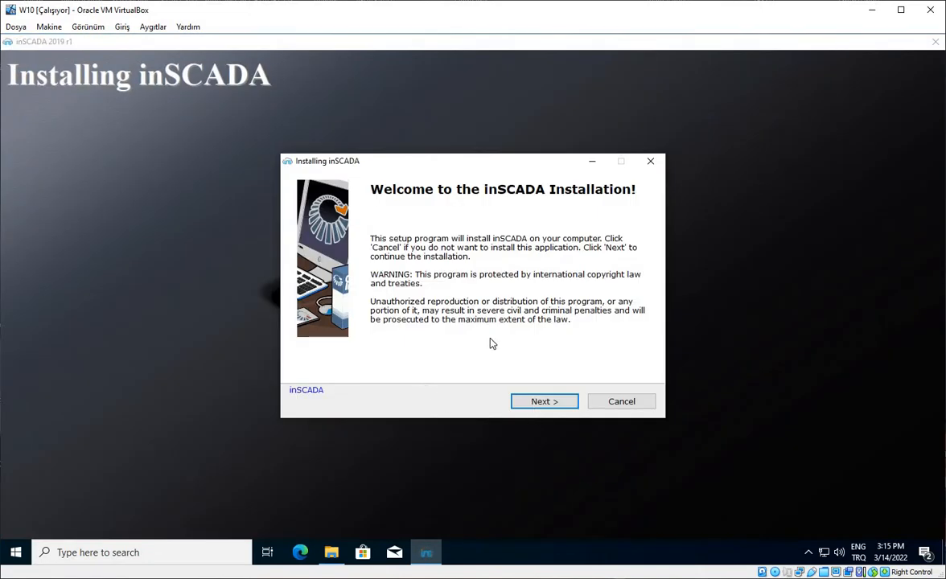
# Start the inSCADA installation and install the bundled Java SE Development Kit 8 Update 212 with default features and destination folders
pyautogui.press('Return')
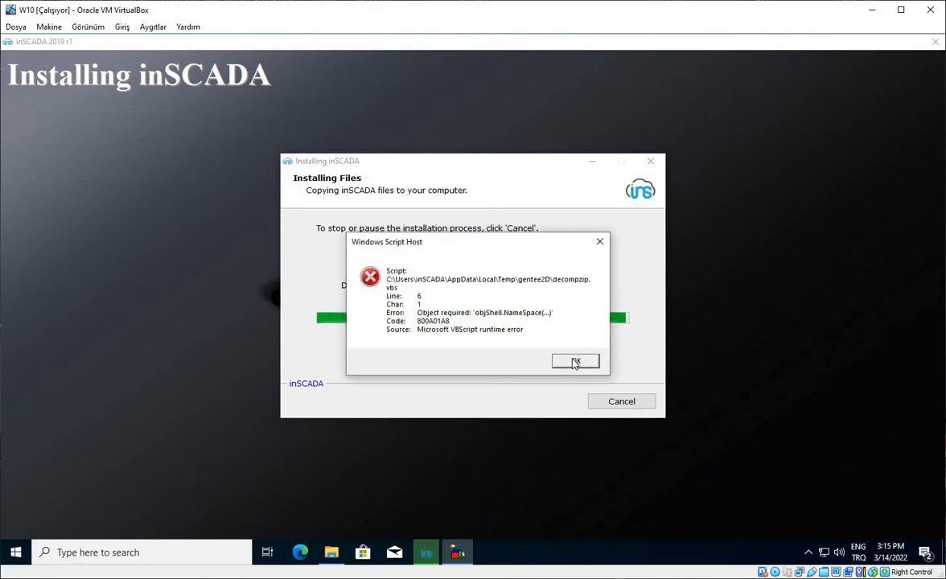
pyautogui.click(575, 364)
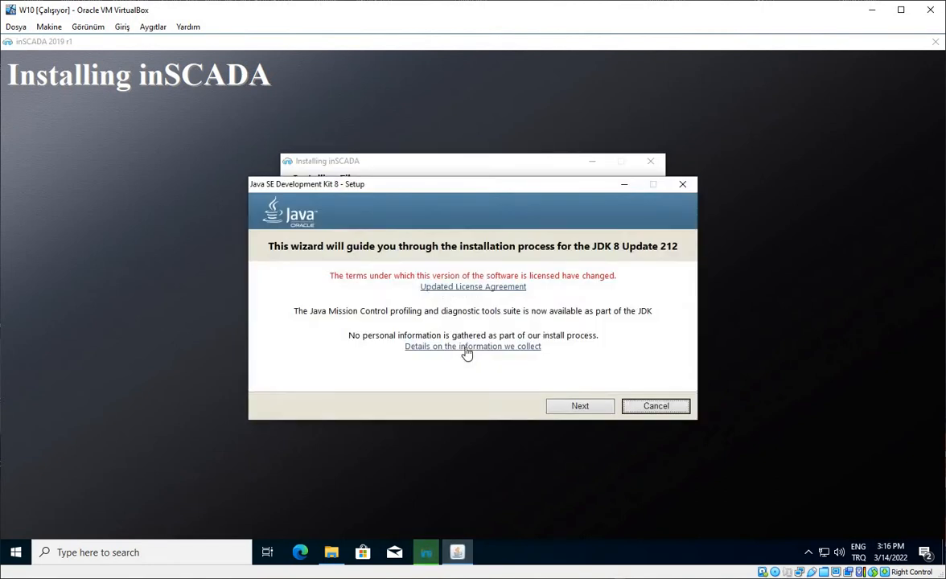
pyautogui.click(563, 406)
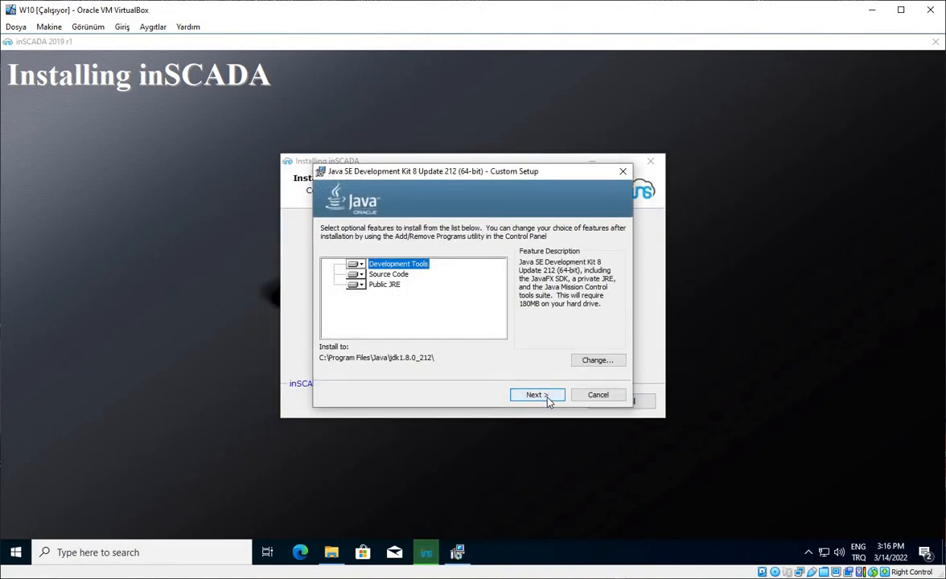
pyautogui.click(543, 399)
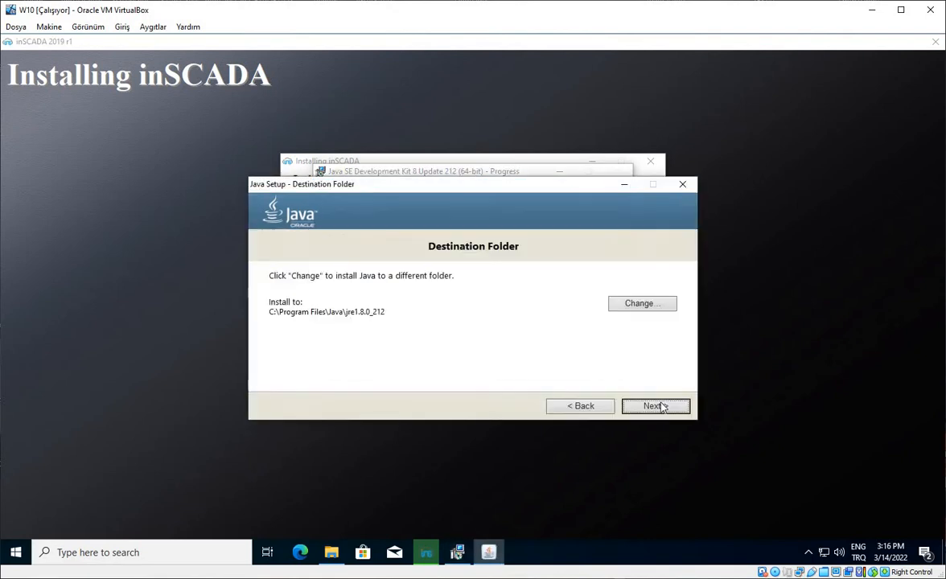
pyautogui.click(655, 406)
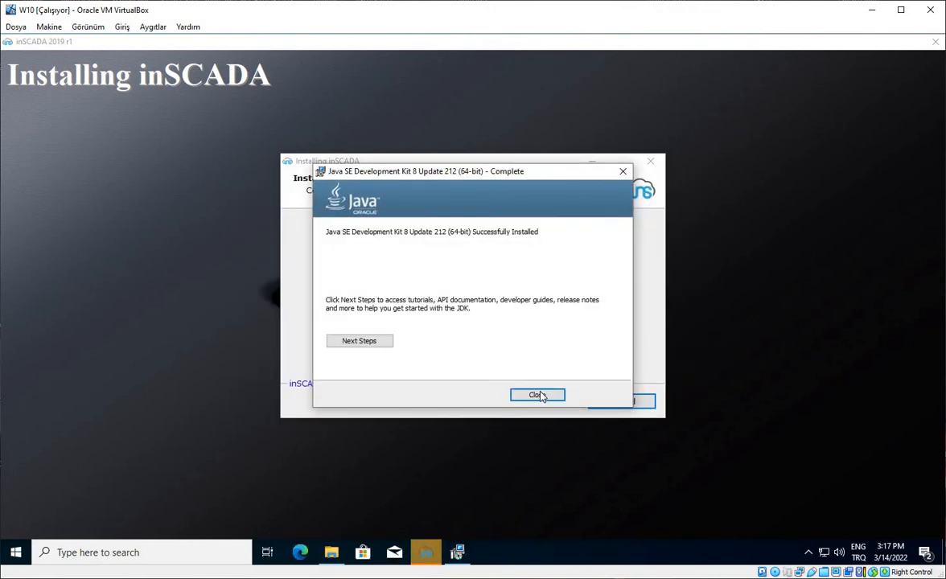
pyautogui.click(538, 395)
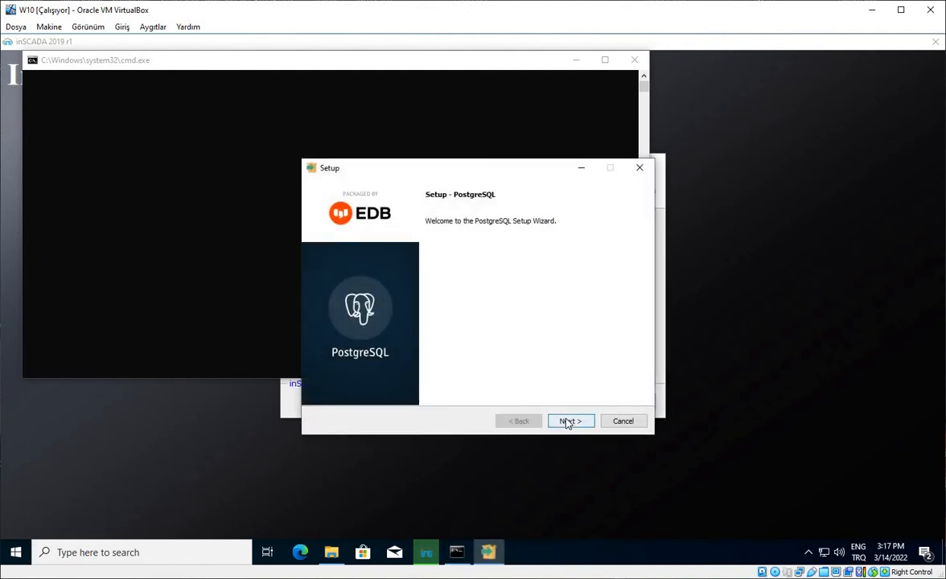
# Install PostgreSQL with all four components, the prefilled superuser password and the default locale, and finish its setup wizard
pyautogui.click(570, 421)
pyautogui.press('Return')
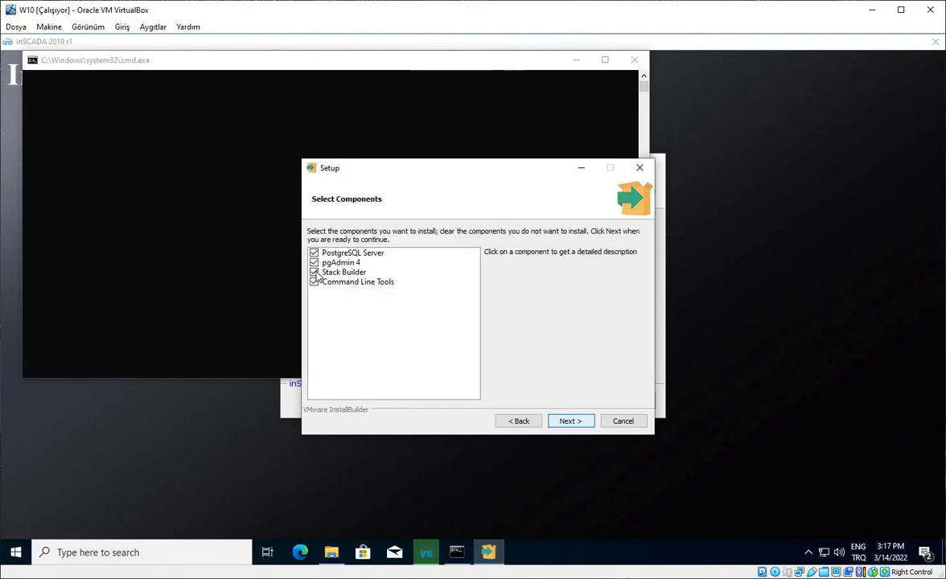
pyautogui.click(314, 275)
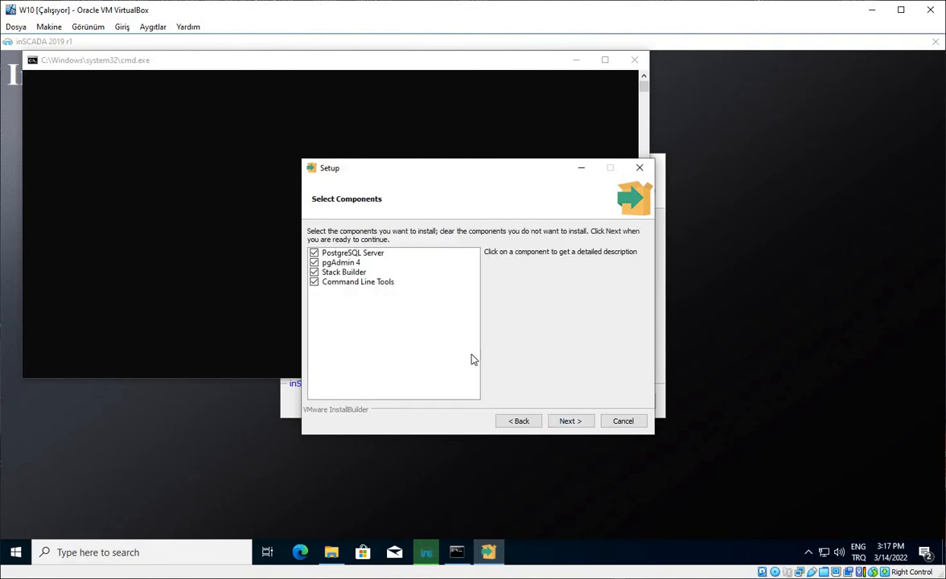
pyautogui.click(570, 421)
pyautogui.click(573, 425)
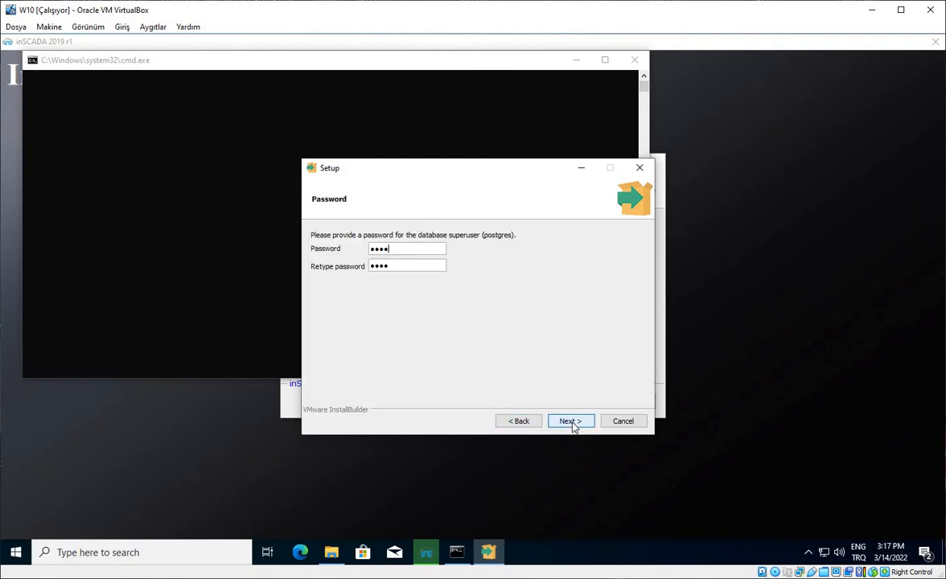
pyautogui.click(571, 423)
pyautogui.click(573, 424)
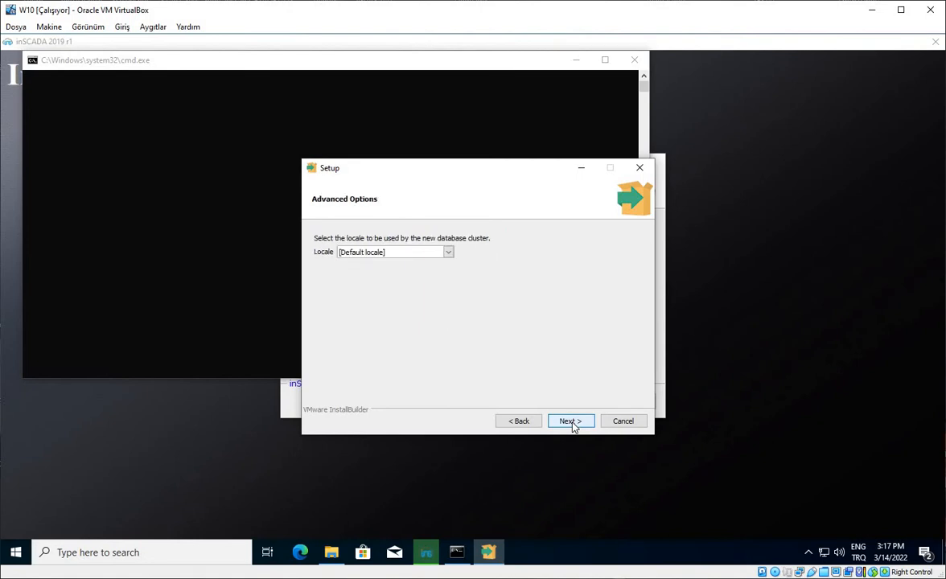
pyautogui.click(573, 424)
pyautogui.click(573, 424)
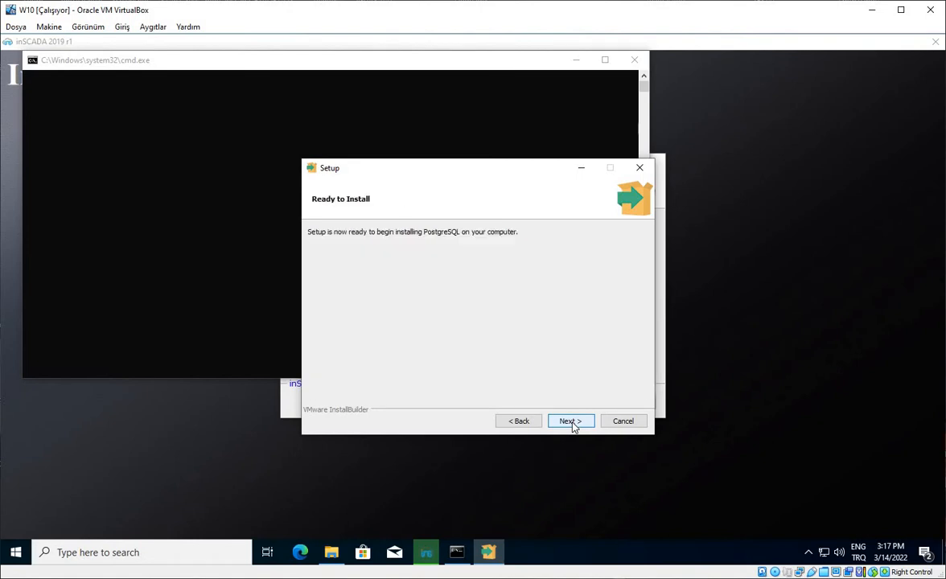
pyautogui.click(572, 423)
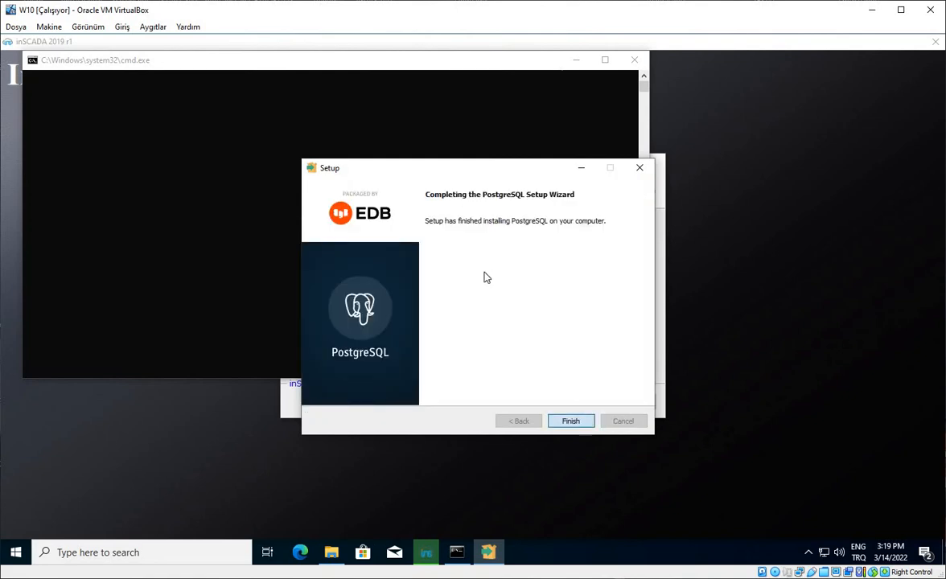
pyautogui.press('Return')
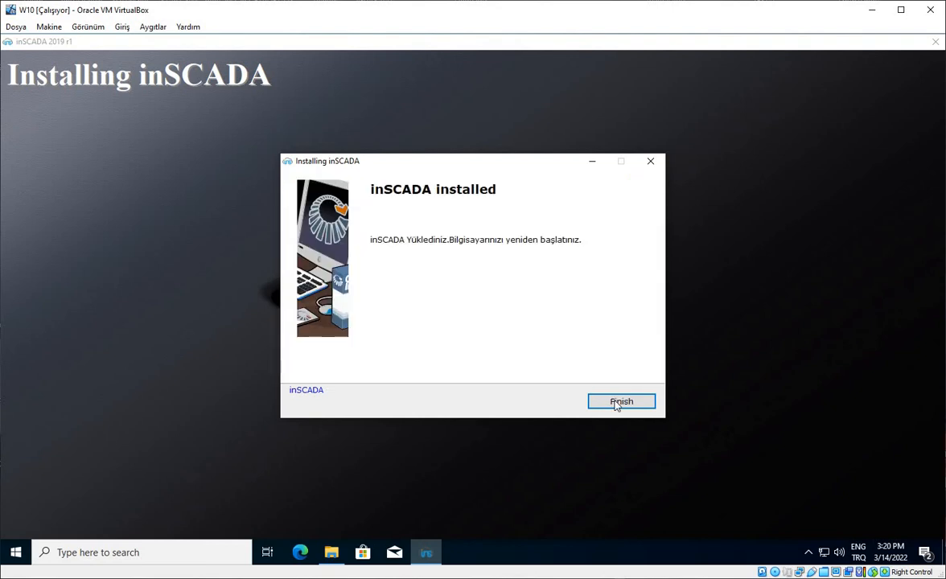
# Finish the inSCADA installer and restart Windows
pyautogui.press('Return')
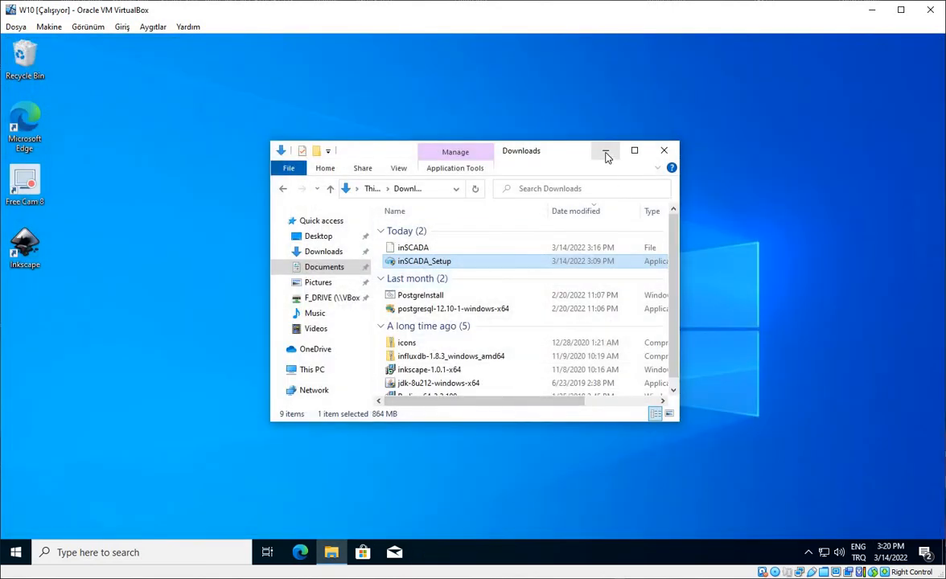
pyautogui.click(606, 154)
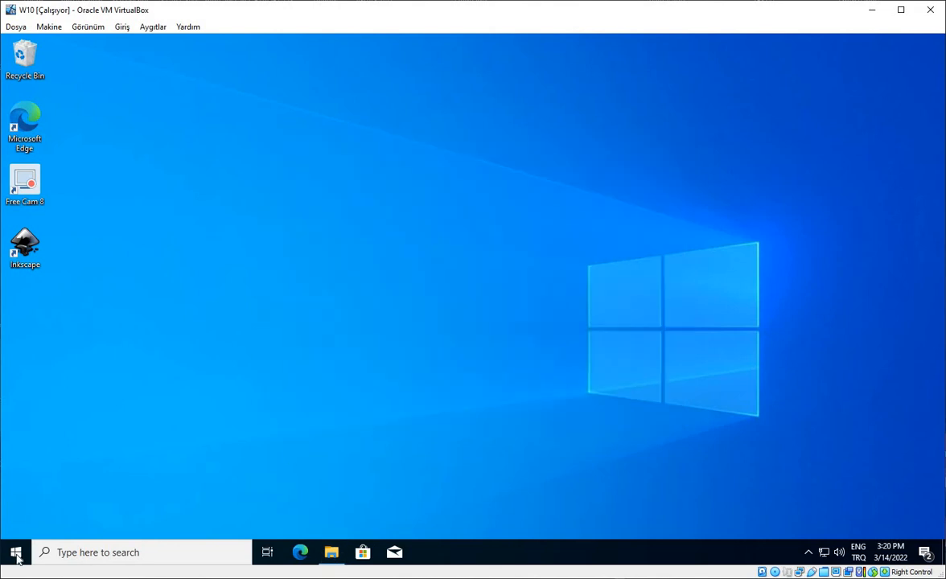
pyautogui.click(16, 554)
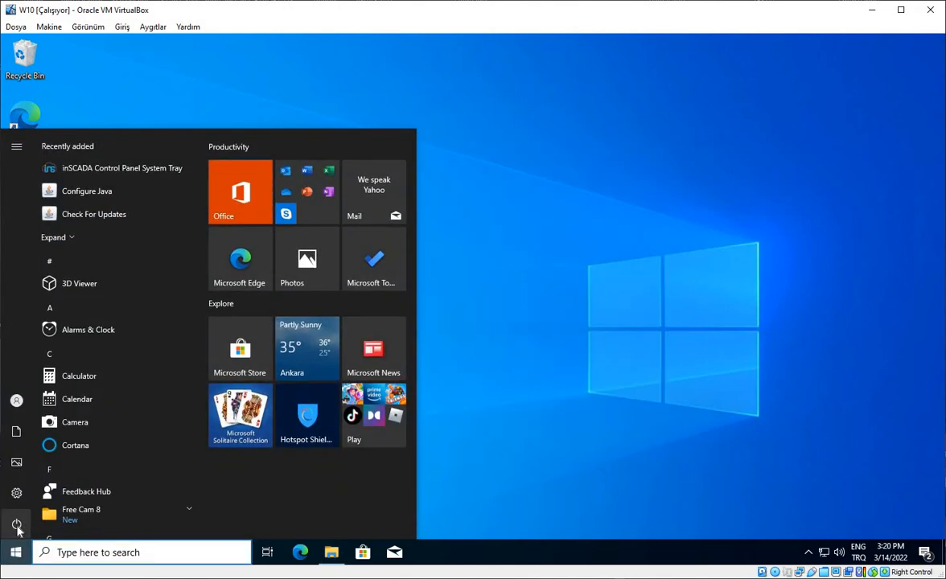
pyautogui.click(17, 525)
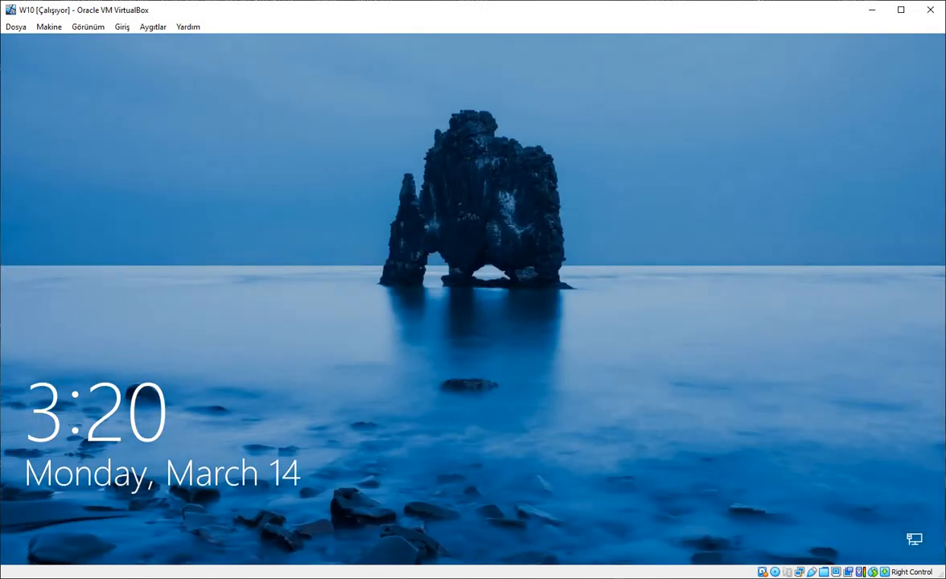
# Sign in to the inSCADA Windows account with its password
pyautogui.click(440, 383)
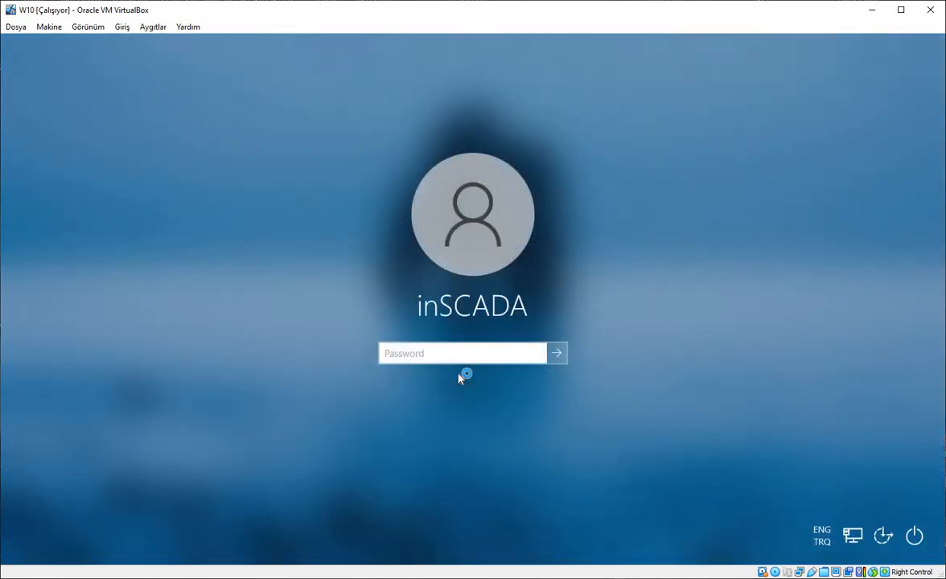
pyautogui.write('••••')
pyautogui.press('Return')
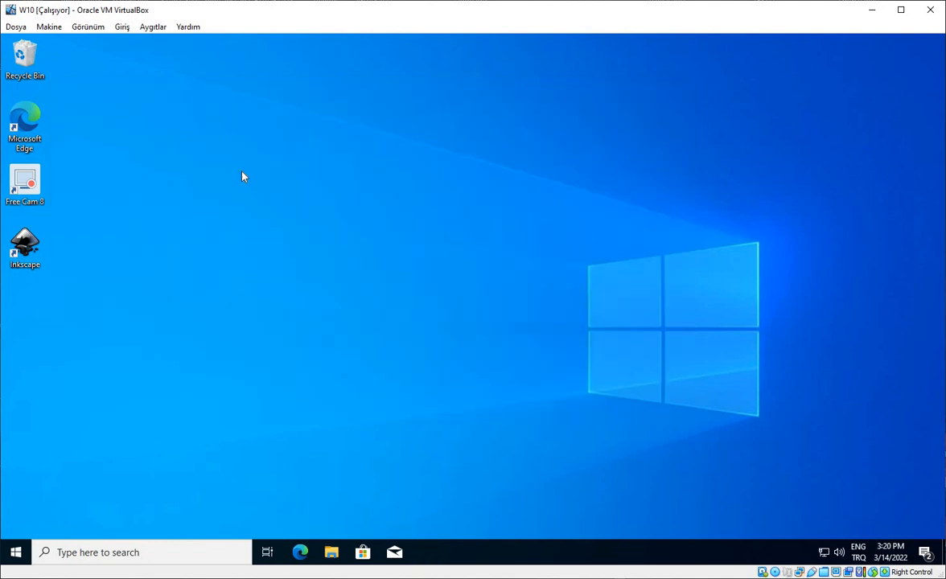
# Search Windows for "ser" and open the Services app
pyautogui.click(94, 555)
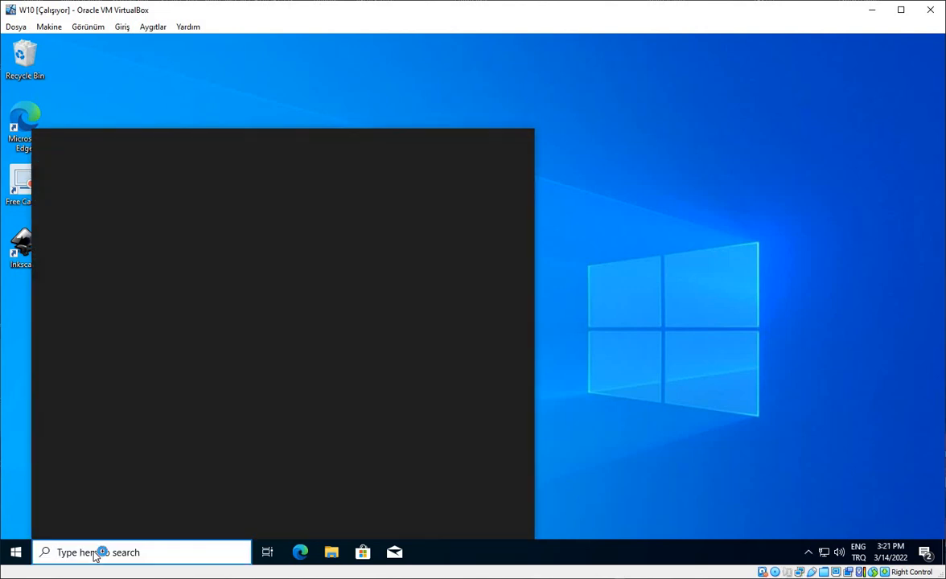
pyautogui.write('ser')
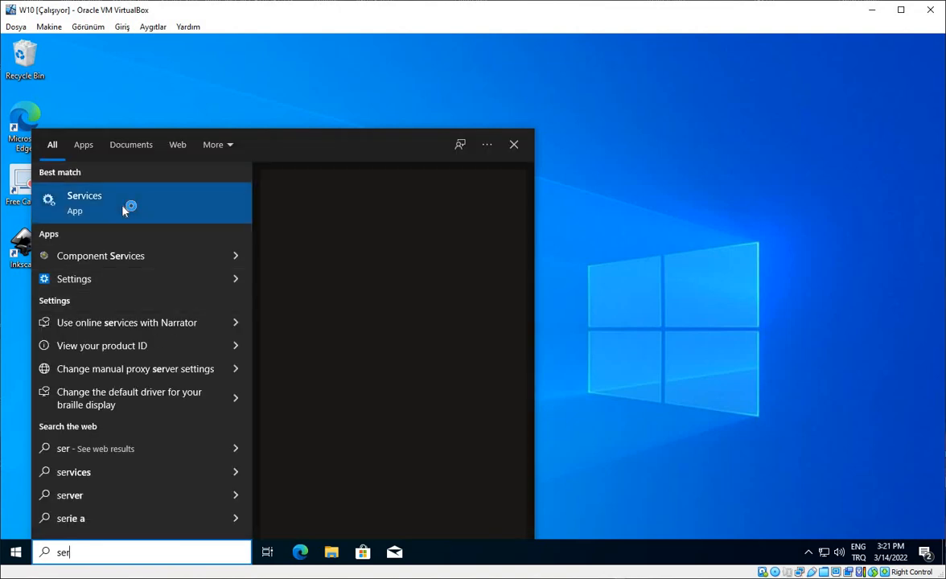
pyautogui.click(125, 209)
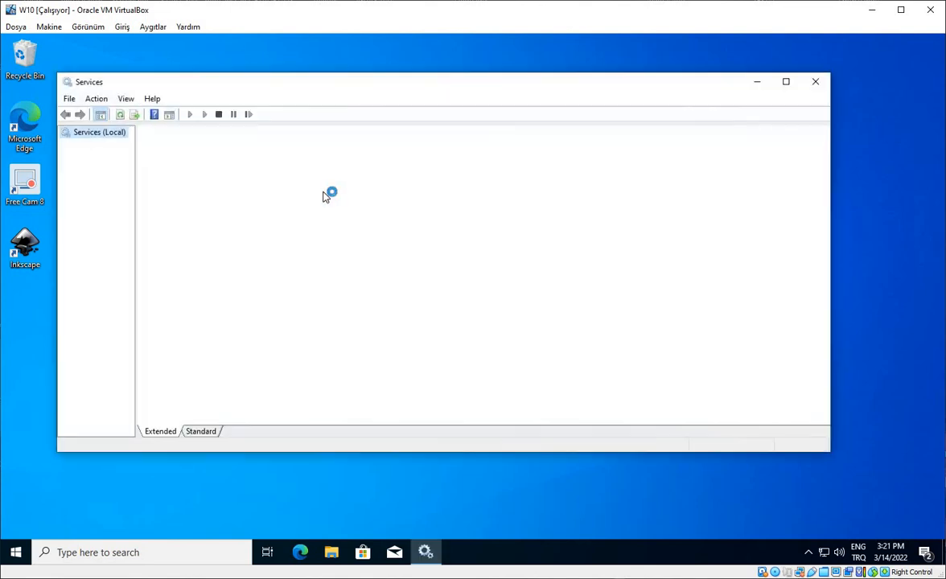
# Check the status of inSCADA Service and inSCADA TimeSeries DB in the services list, and refresh the list
pyautogui.click(325, 189)
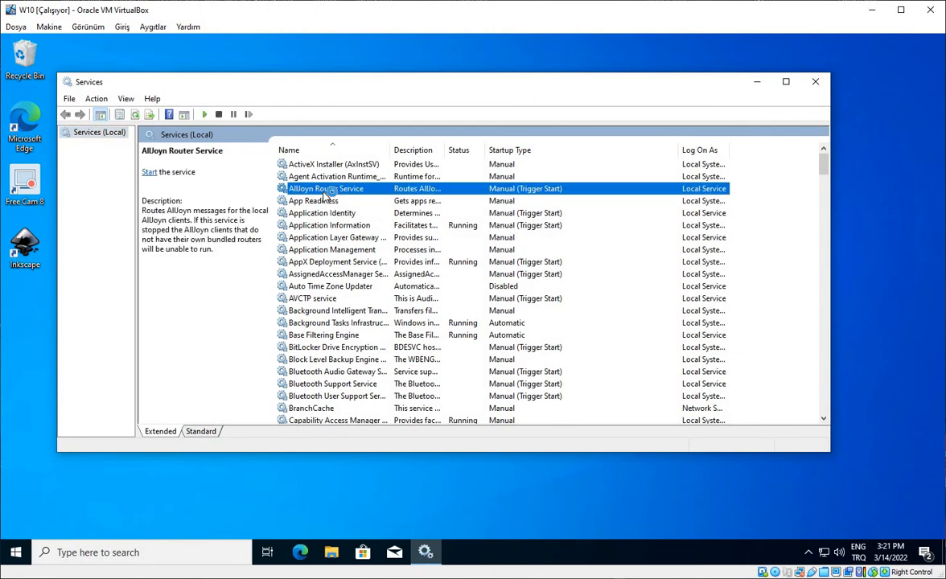
pyautogui.press('i')
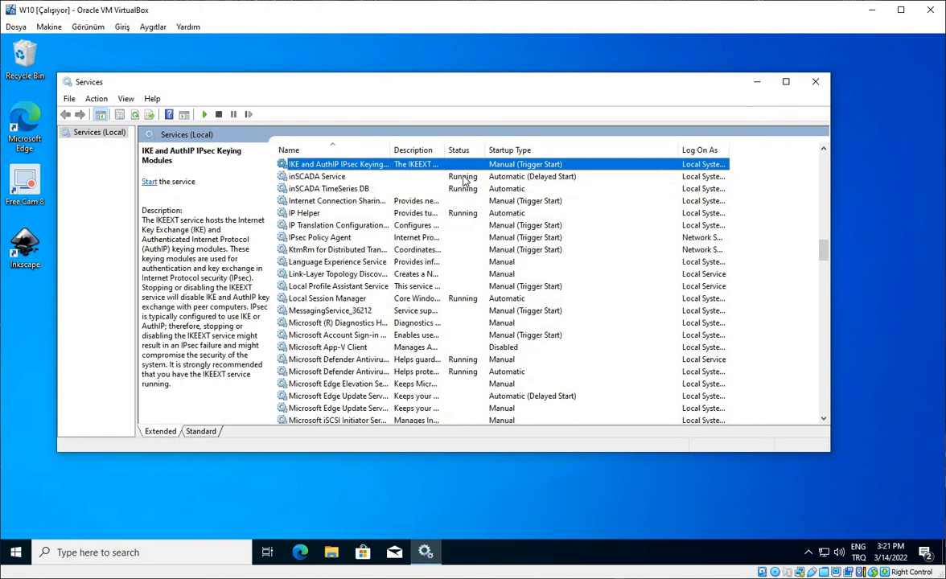
pyautogui.press('Down')
pyautogui.press('Down')
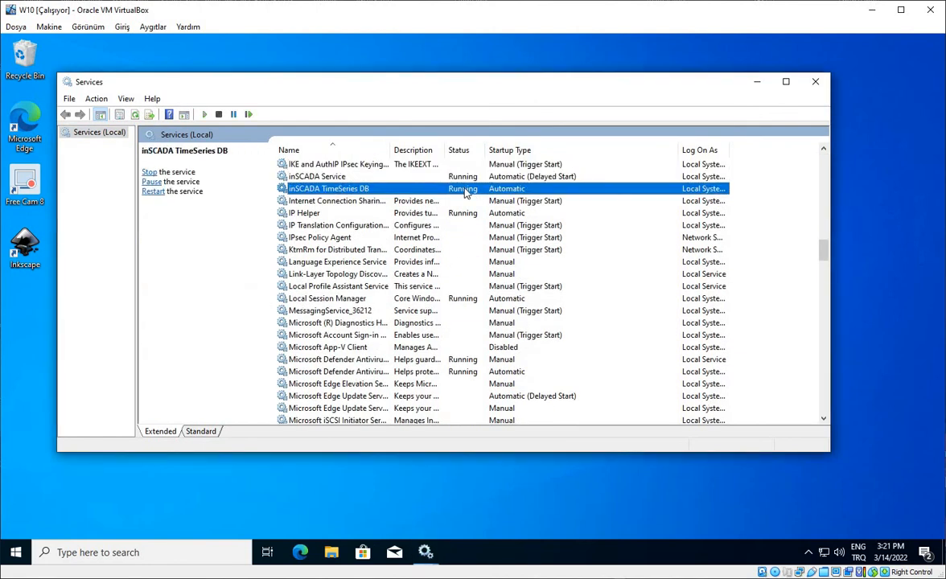
pyautogui.press('Up')
pyautogui.press('Down')
pyautogui.press('F5')
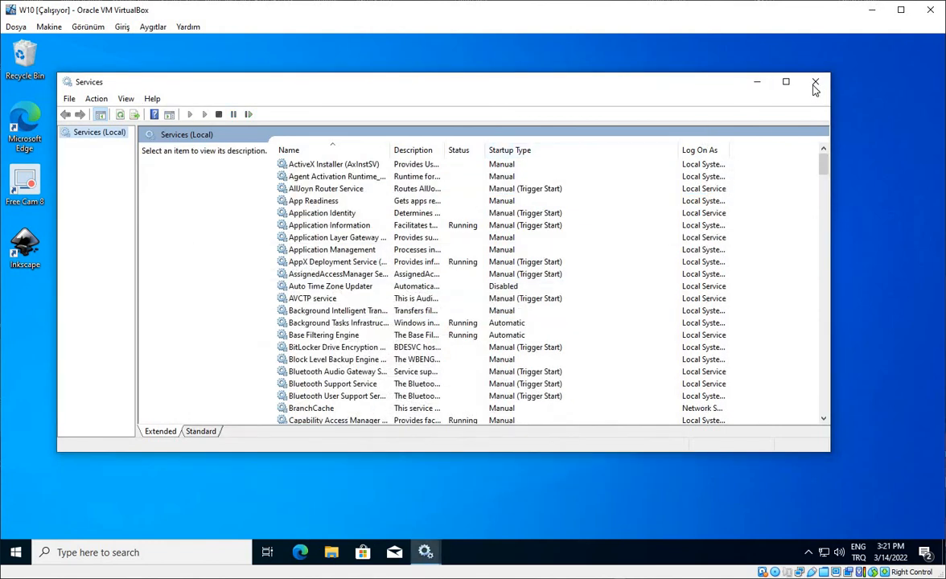
# Switch to Microsoft Edge, open localhost:8081 in a maximized window and log in to inSCADA with the prefilled credentials
pyautogui.click(757, 82)
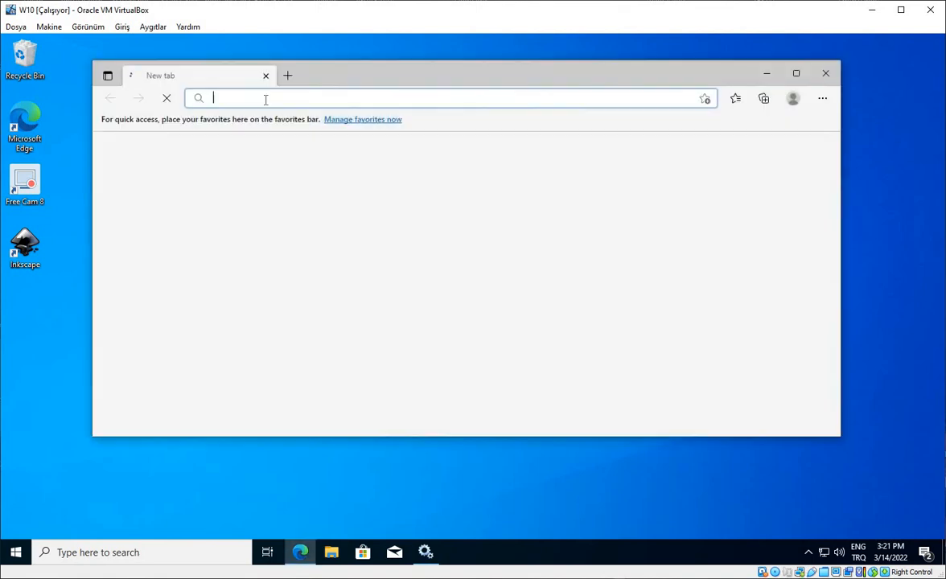
pyautogui.write('localhost:8081')
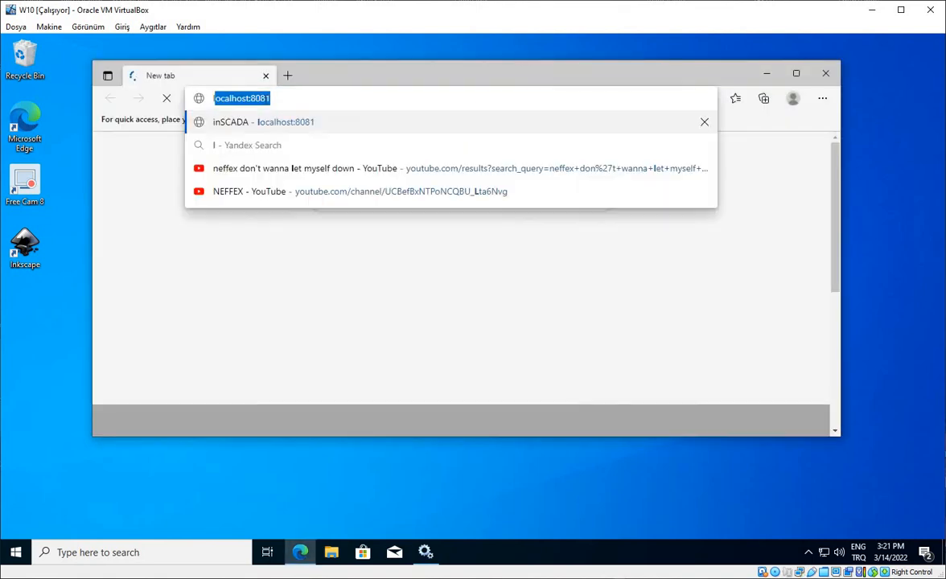
pyautogui.press('Return')
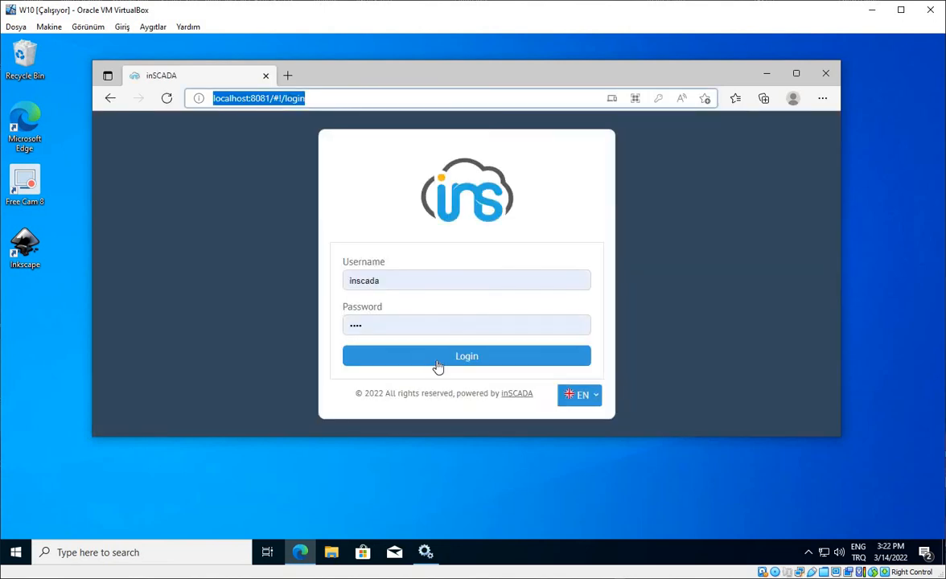
pyautogui.click(795, 77)
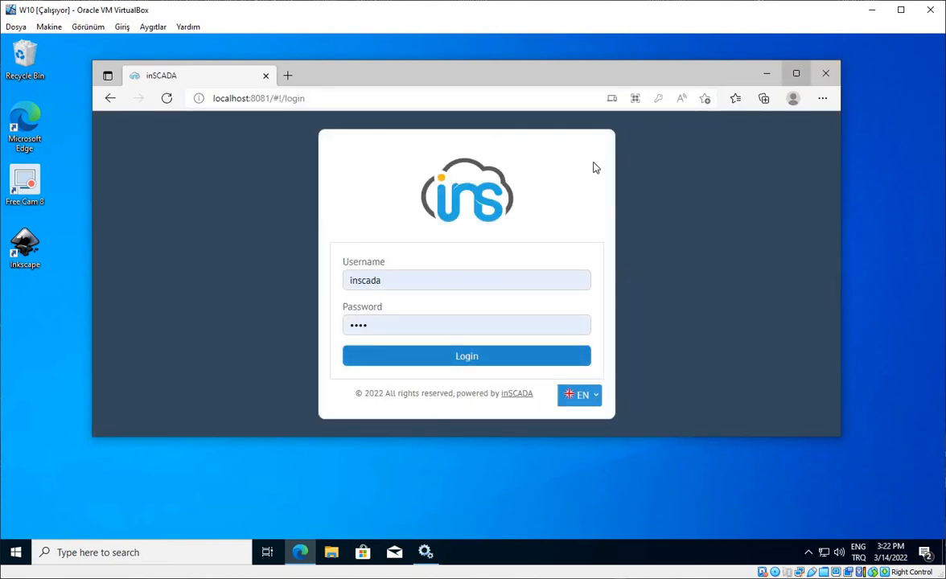
pyautogui.press('Return')
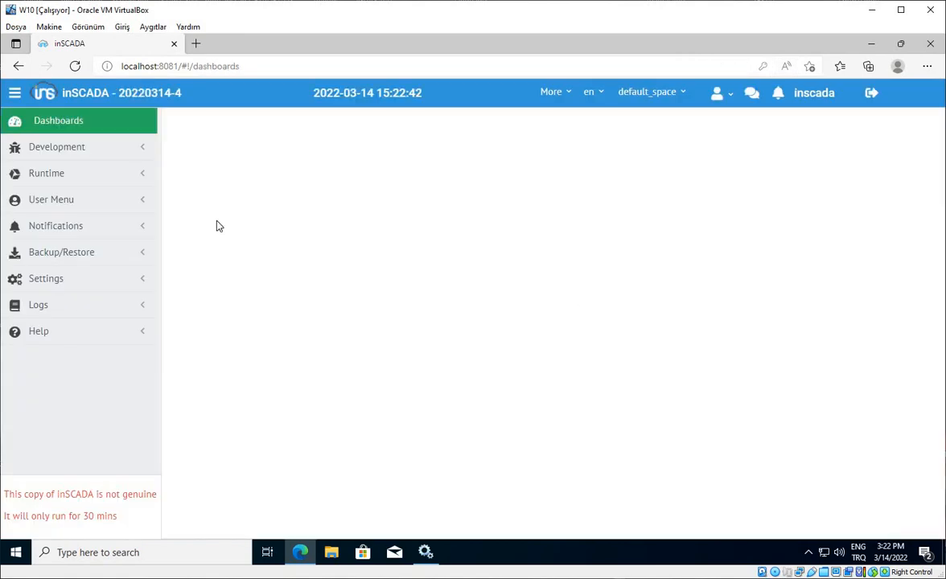